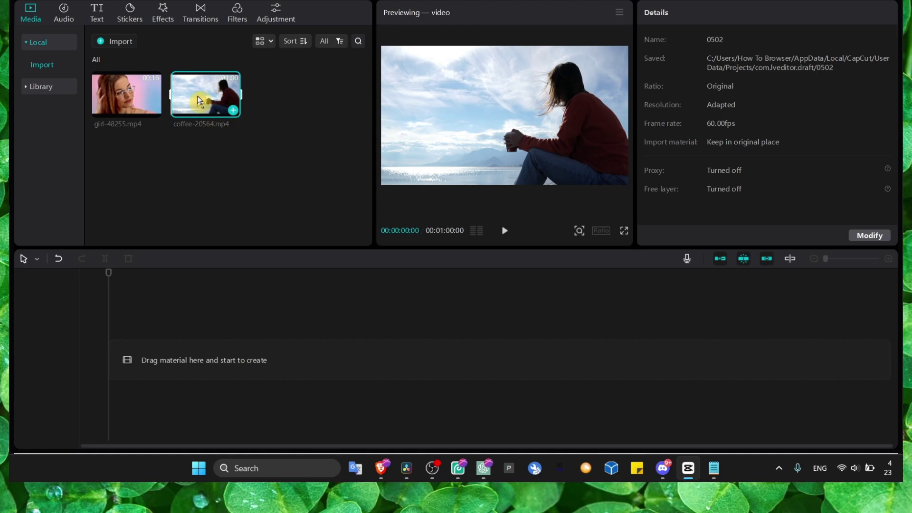
# Step: Place coffee-20564.mp4 and girl-48255.mp4 one after the other on the timeline
pyautogui.click(146, 274)
pyautogui.moveTo(126, 95); pyautogui.dragTo(387, 366)
pyautogui.click(344, 291)
# Step: Split the coffee clip at 00:00:11:01
pyautogui.moveTo(209, 275); pyautogui.dragTo(156, 287)
pyautogui.click(198, 360)
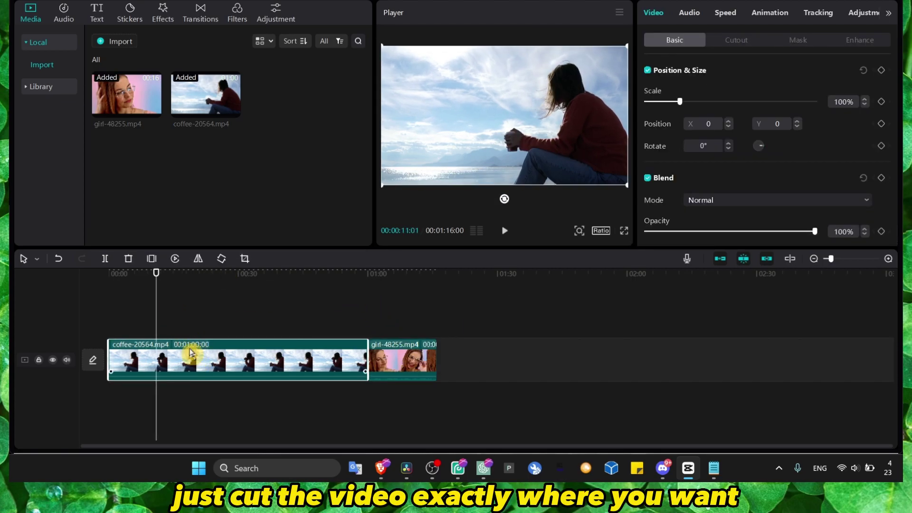
pyautogui.hotkey('ctrl', 'b')
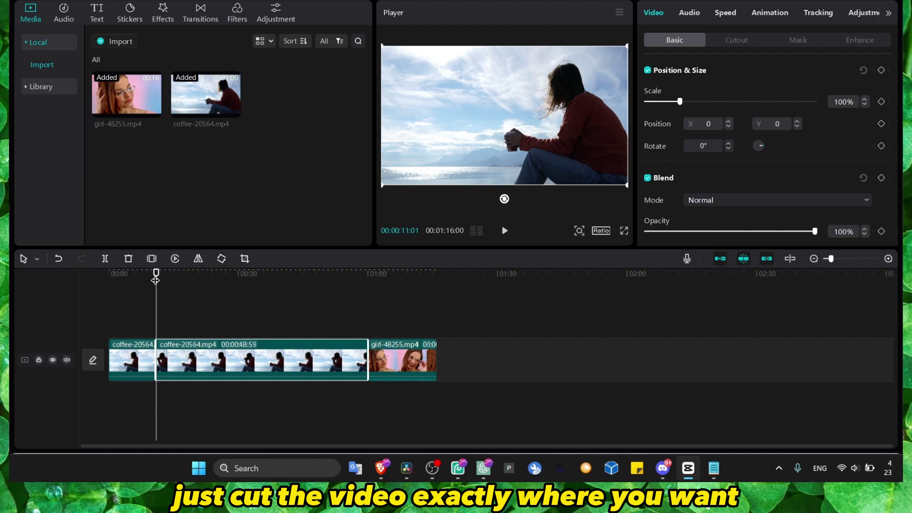
# Step: Try cutting the second coffee segment at three places with the Split tool
pyautogui.moveTo(156, 280); pyautogui.dragTo(225, 290)
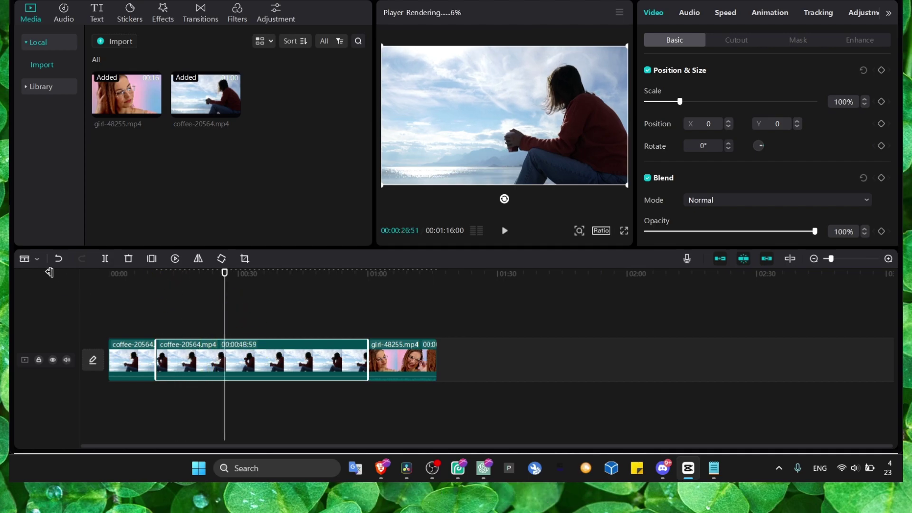
pyautogui.click(37, 259)
pyautogui.click(37, 260)
pyautogui.click(37, 259)
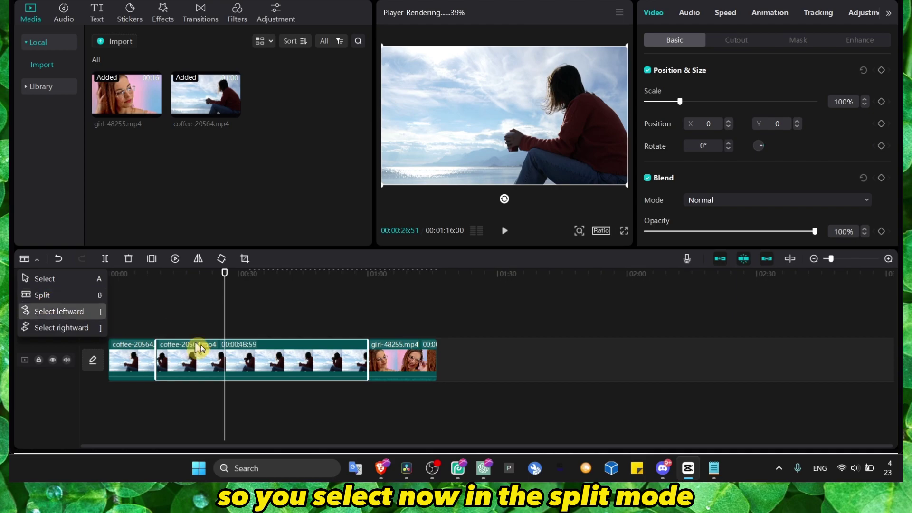
pyautogui.click(320, 361)
pyautogui.click(296, 361)
pyautogui.click(257, 361)
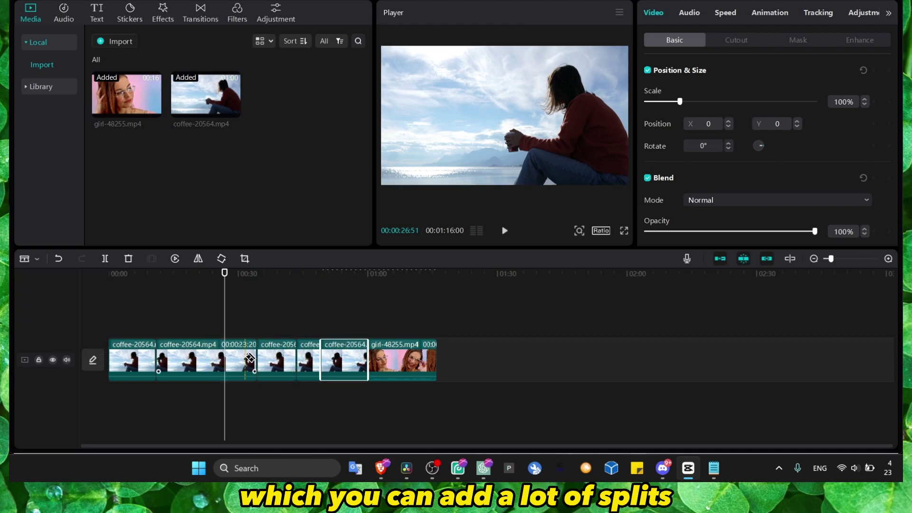
# Step: Undo the three Split tool cuts and return to the Select tool
pyautogui.hotkey('ctrl', 'z')
pyautogui.hotkey('ctrl', 'z')
pyautogui.hotkey('ctrl', 'z')
pyautogui.click(30, 260)
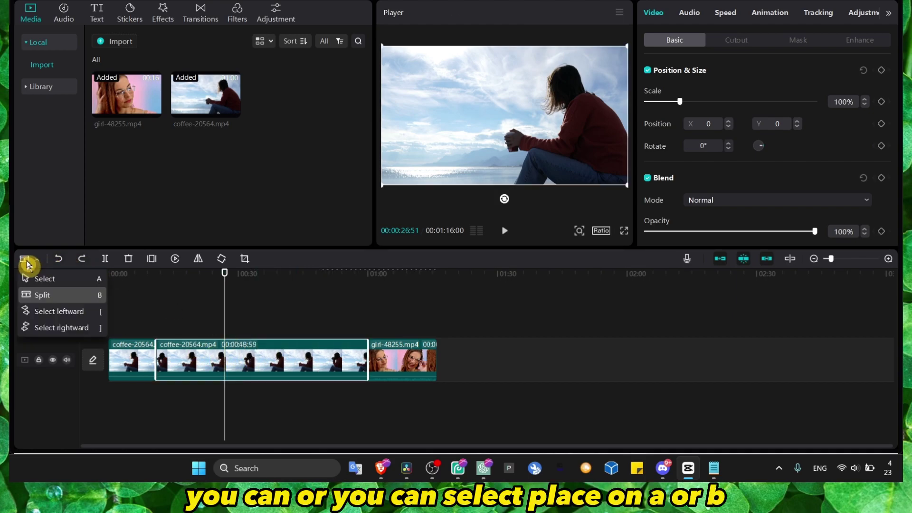
pyautogui.click(55, 285)
pyautogui.click(201, 303)
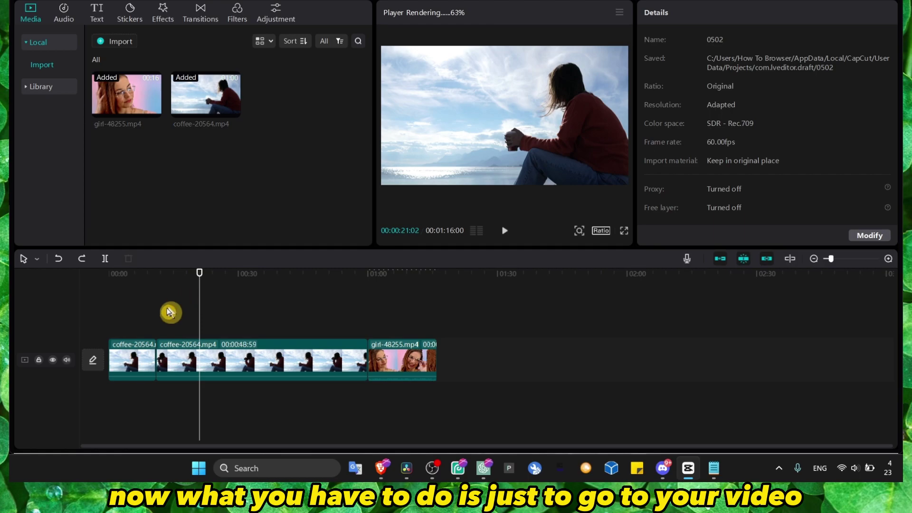
# Step: Split the first coffee segment at 00:00:09:13
pyautogui.click(131, 351)
pyautogui.click(144, 285)
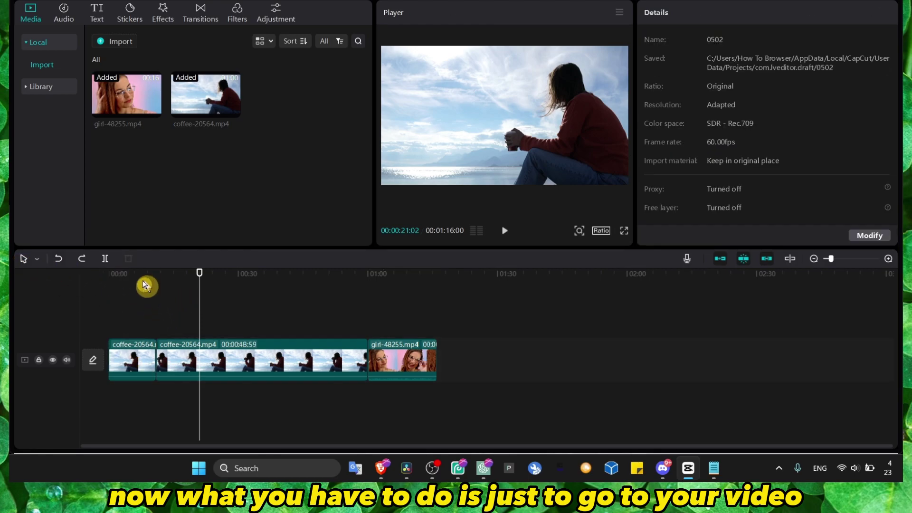
pyautogui.click(141, 368)
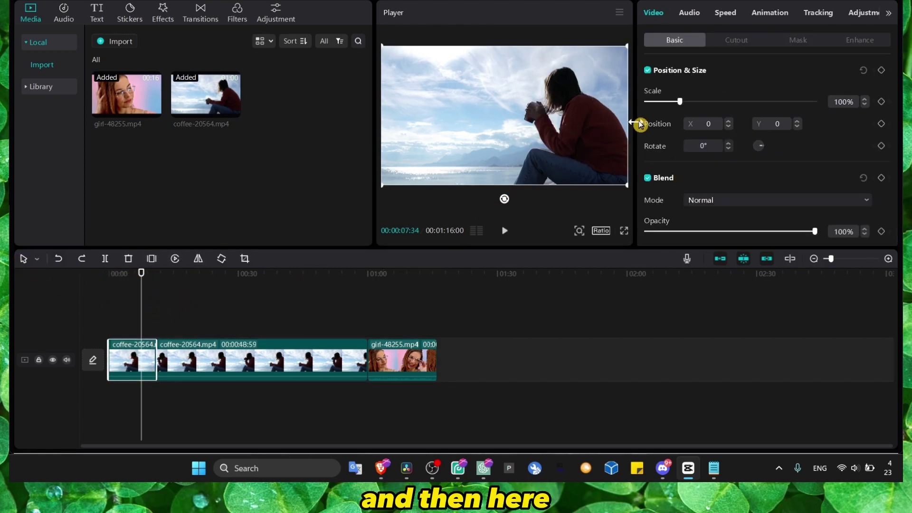
pyautogui.moveTo(139, 279); pyautogui.dragTo(108, 275)
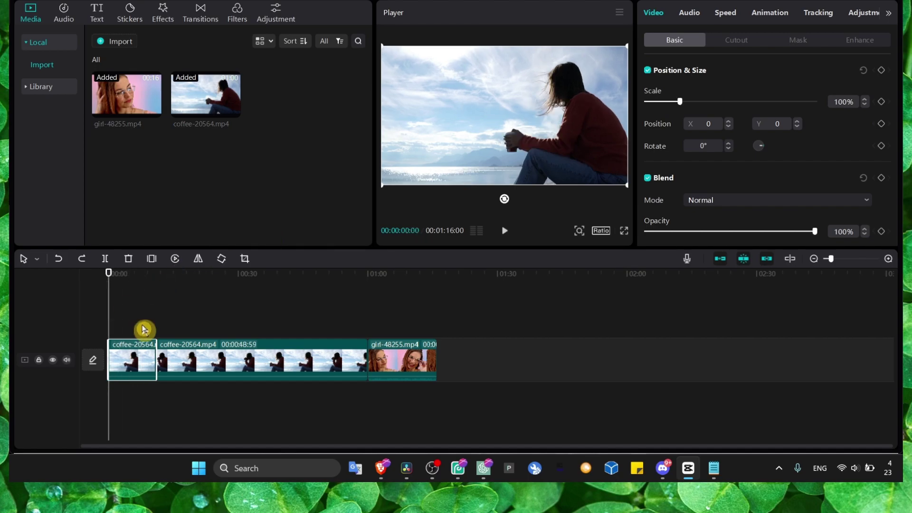
pyautogui.scroll(5, 142, 370)
pyautogui.moveTo(206, 279); pyautogui.dragTo(212, 384)
pyautogui.hotkey('ctrl', 'b')
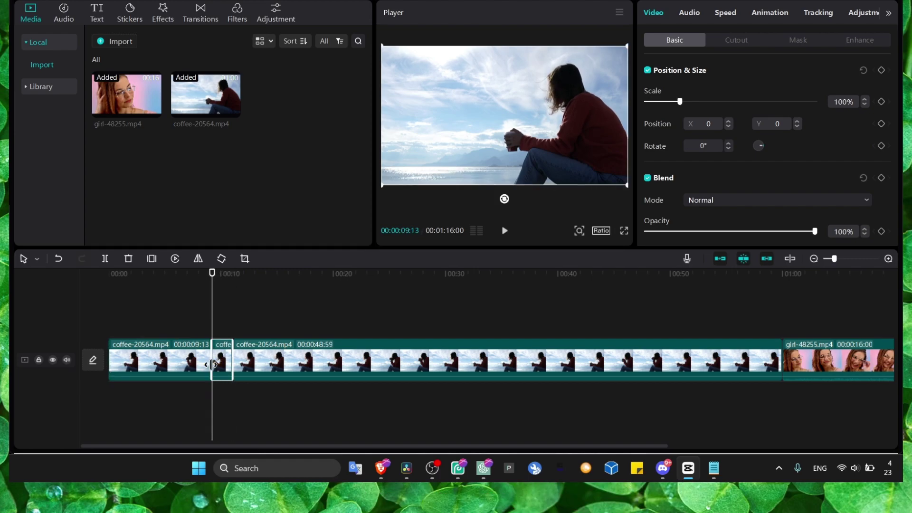
# Step: Trim the end of the short middle coffee segment to a duration of 00:00:00:39
pyautogui.scroll(5, 229, 342)
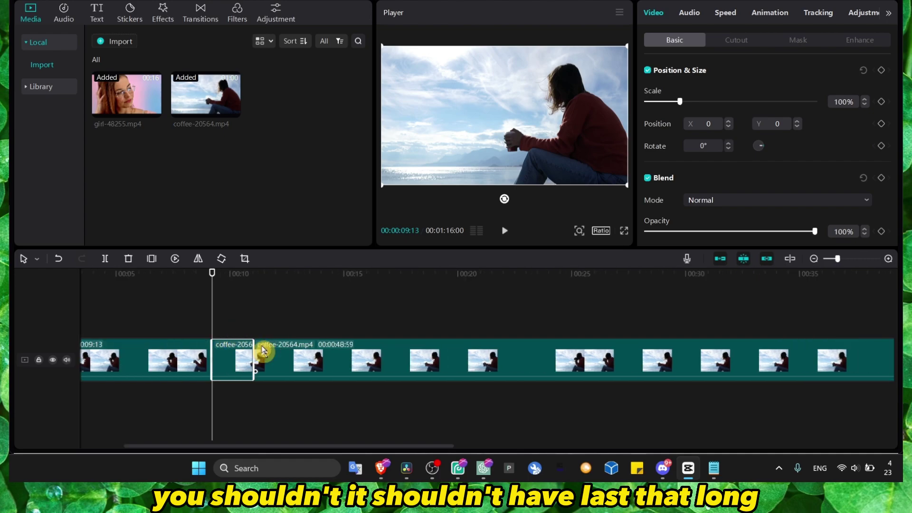
pyautogui.click(257, 285)
pyautogui.moveTo(257, 286); pyautogui.dragTo(250, 304)
pyautogui.moveTo(284, 357); pyautogui.dragTo(241, 356)
# Step: Keyframe the short segment's scale at 110% at 00:00:09:13 and 179% at its end, 00:00:09:52
pyautogui.click(219, 278)
pyautogui.moveTo(218, 279); pyautogui.dragTo(212, 278)
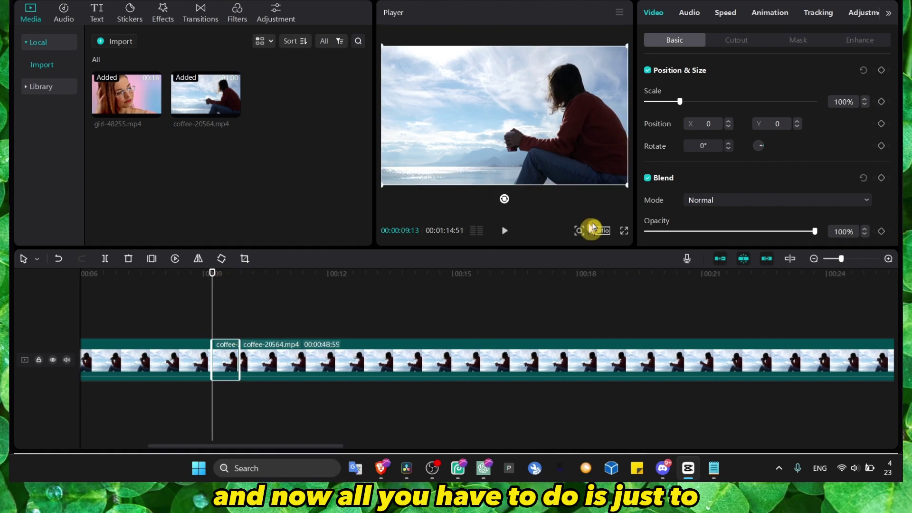
pyautogui.moveTo(686, 103)
pyautogui.mouseDown()
pyautogui.moveTo(699, 106)
pyautogui.moveTo(686, 111)
pyautogui.mouseUp()
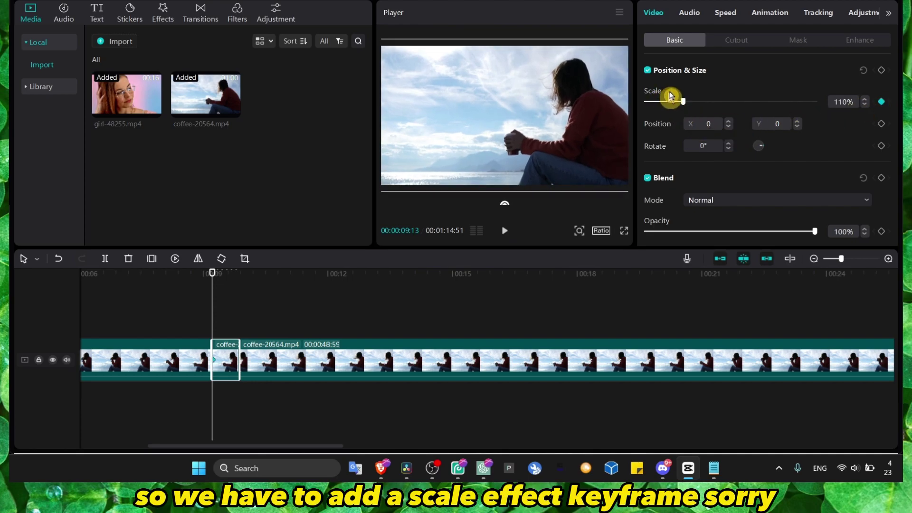
pyautogui.moveTo(220, 279); pyautogui.dragTo(239, 276)
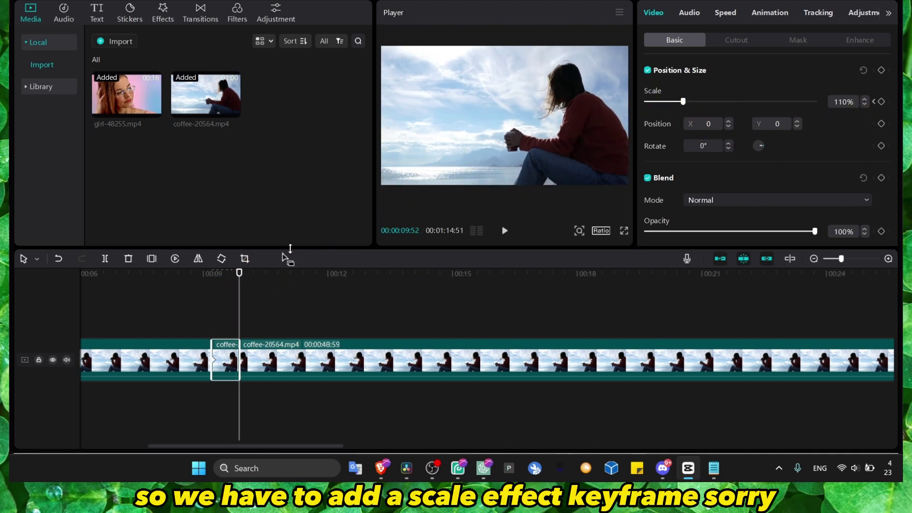
pyautogui.moveTo(684, 105); pyautogui.dragTo(691, 107)
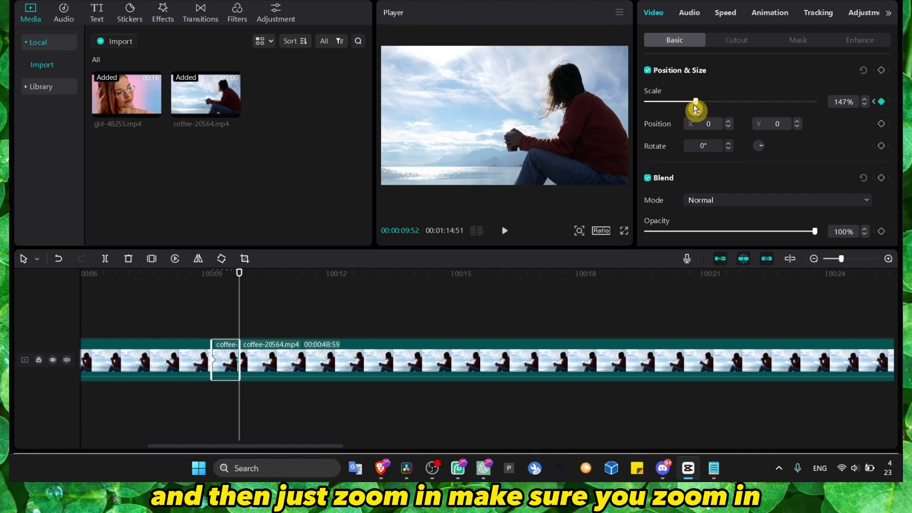
# Step: At 00:00:09:50, set the short segment's X position to 101 and its scale to 178%
pyautogui.hscroll(-5, 257, 339)
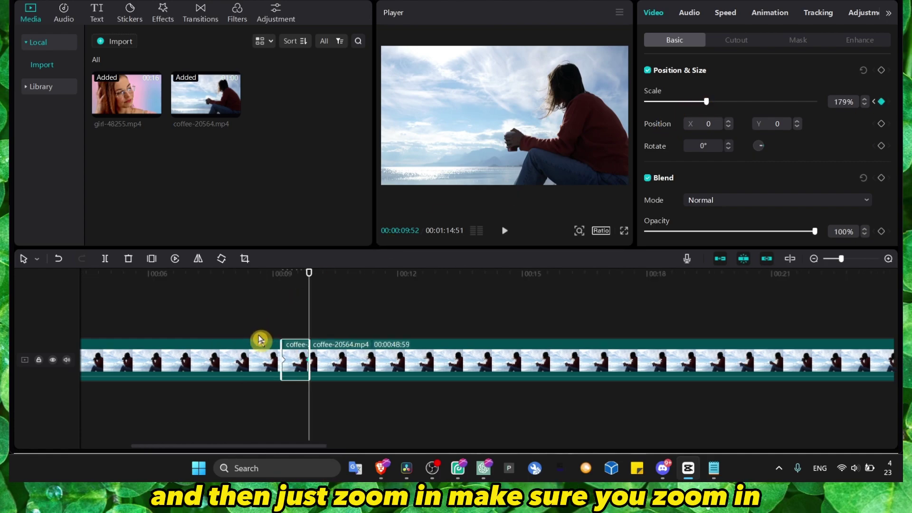
pyautogui.scroll(3, 504, 342)
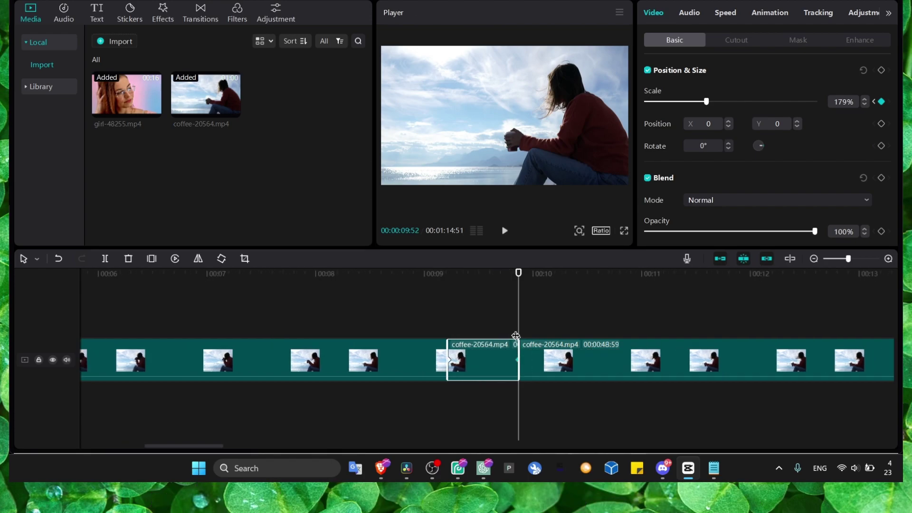
pyautogui.click(514, 281)
pyautogui.moveTo(515, 281)
pyautogui.mouseDown()
pyautogui.moveTo(443, 293)
pyautogui.moveTo(517, 293)
pyautogui.mouseUp()
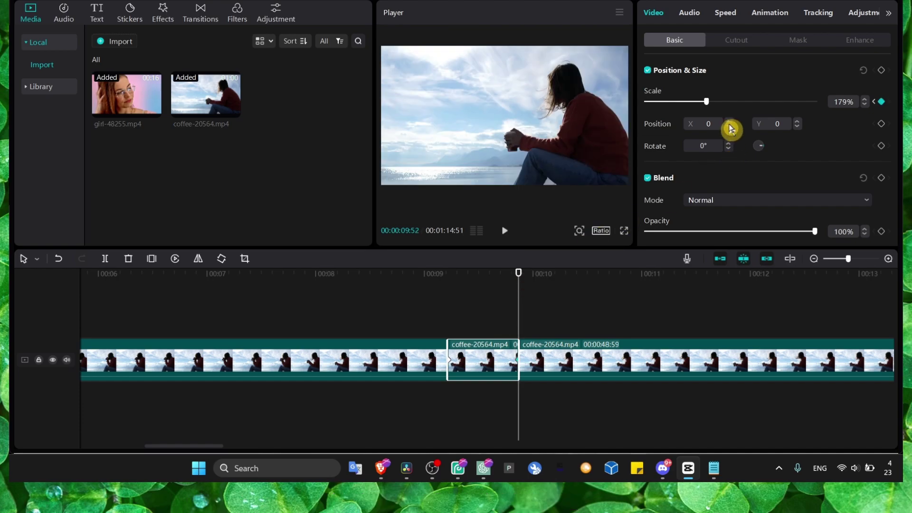
pyautogui.hscroll(-5, 535, 293)
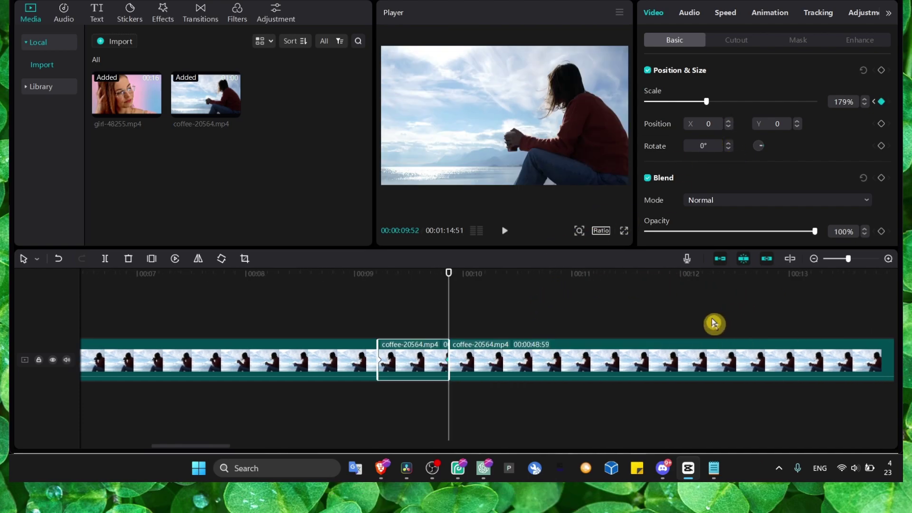
pyautogui.scroll(4, 603, 340)
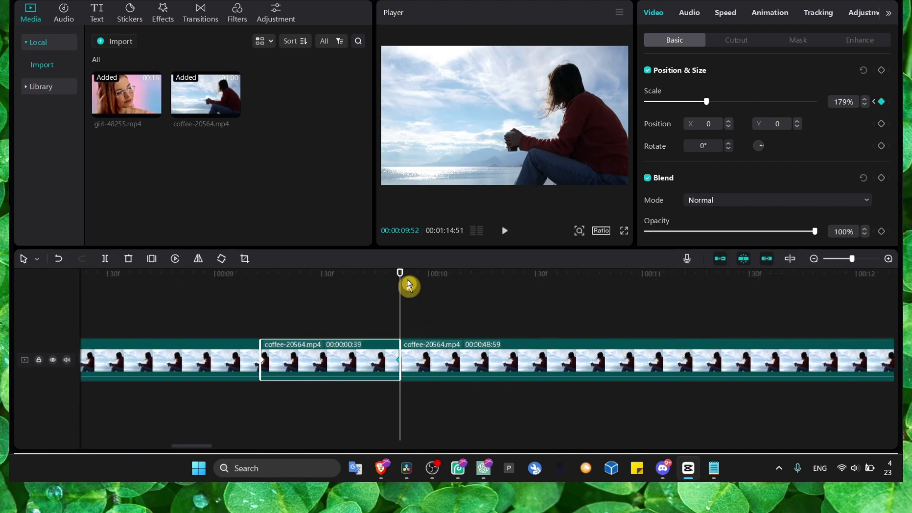
pyautogui.click(401, 285)
pyautogui.click(383, 360)
pyautogui.moveTo(382, 280)
pyautogui.mouseDown()
pyautogui.moveTo(316, 290)
pyautogui.moveTo(392, 293)
pyautogui.mouseUp()
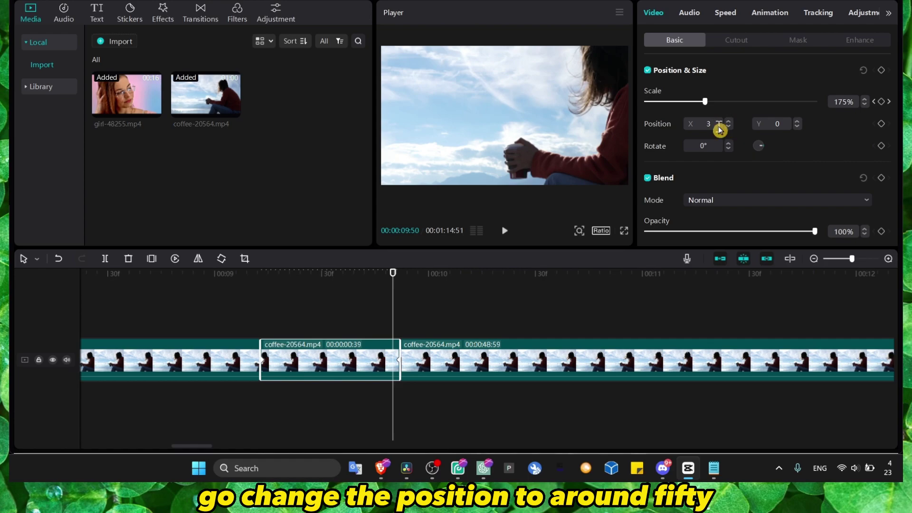
pyautogui.write('50')
pyautogui.press('Return')
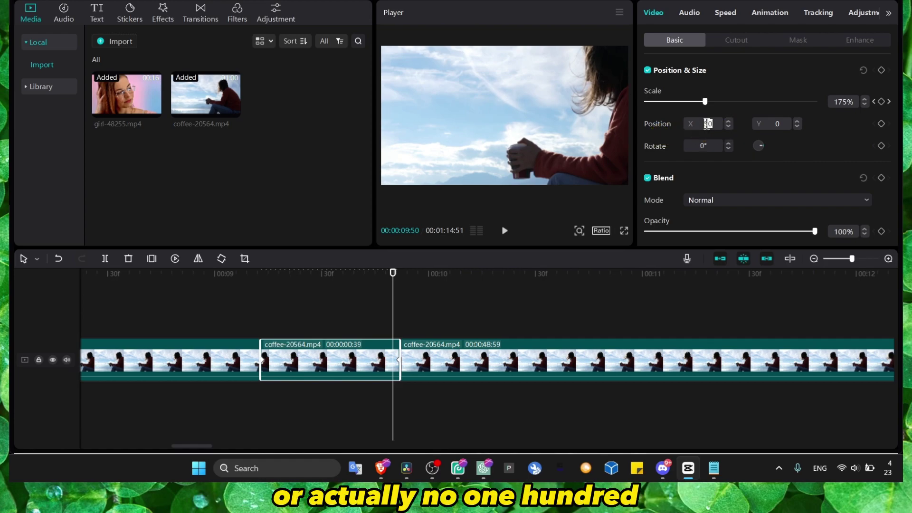
pyautogui.press('Return')
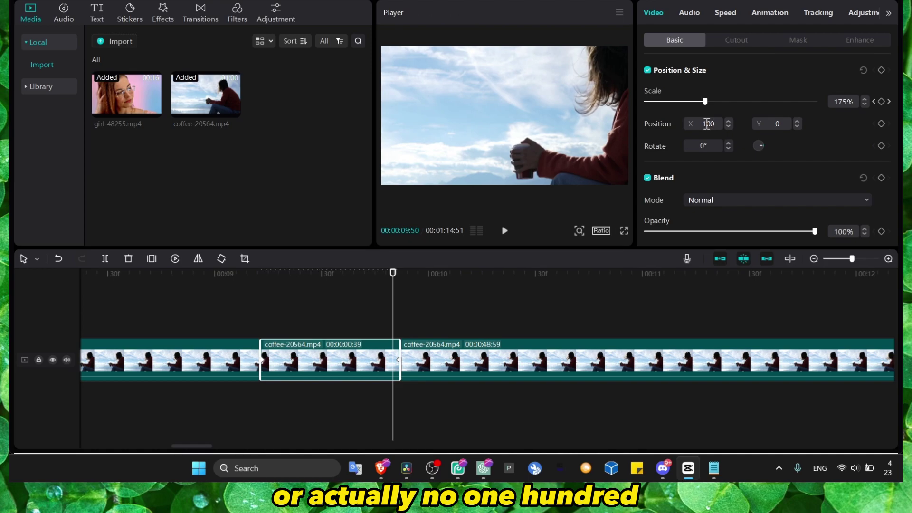
pyautogui.moveTo(708, 102)
pyautogui.mouseDown()
pyautogui.moveTo(662, 108)
pyautogui.moveTo(707, 109)
pyautogui.mouseUp()
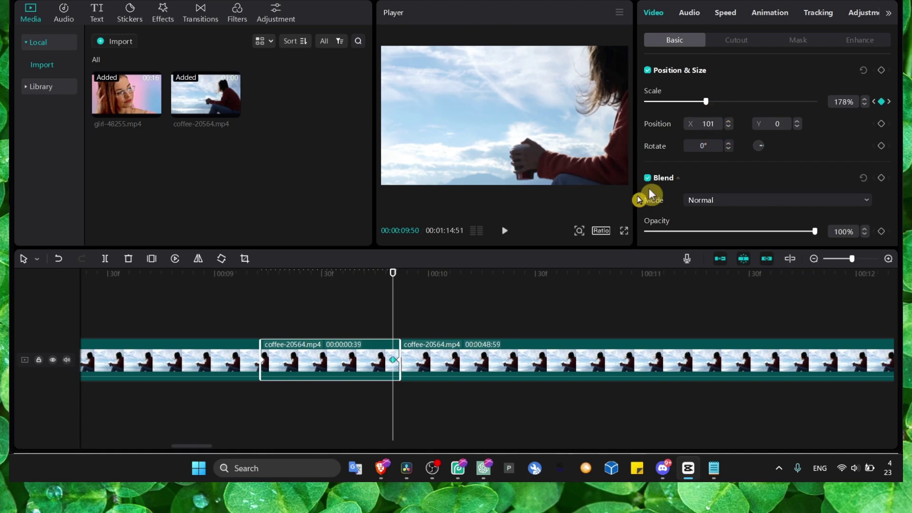
# Step: Play back the short segment to check its zoom animation
pyautogui.click(232, 299)
pyautogui.press('space')
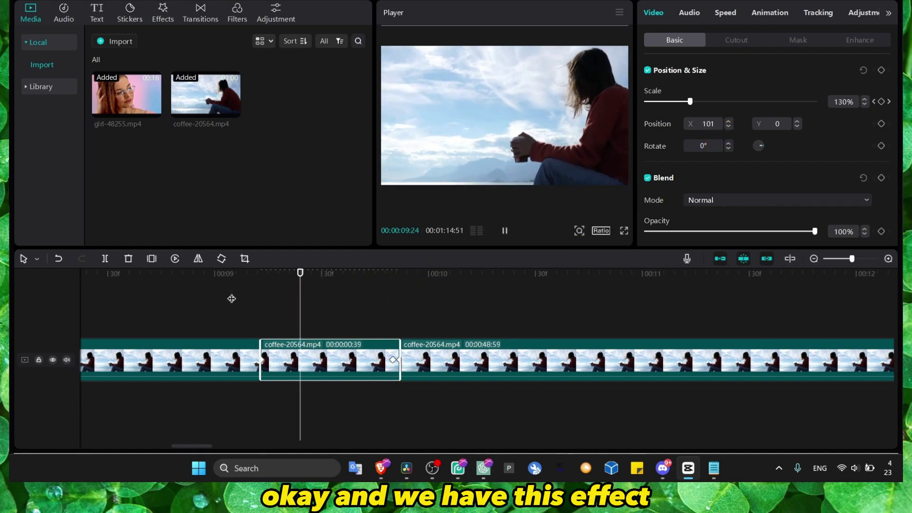
pyautogui.moveTo(274, 307); pyautogui.dragTo(174, 283)
pyautogui.click(174, 283)
pyautogui.press('space')
pyautogui.press('space')
# Step: Move the last coffee segment to a track above, overlapping the short segment's end, and set its blend mode to Brighten
pyautogui.moveTo(347, 280); pyautogui.dragTo(379, 276)
pyautogui.moveTo(428, 359); pyautogui.dragTo(426, 332)
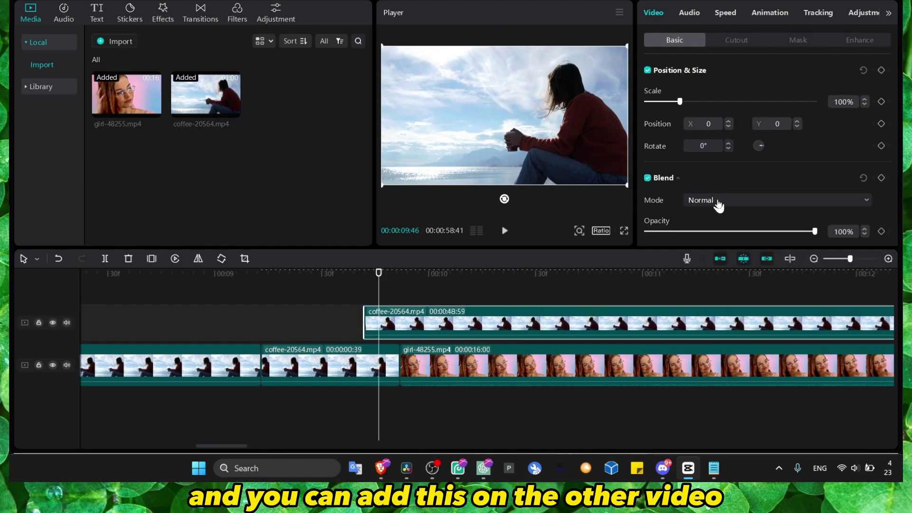
pyautogui.click(716, 201)
pyautogui.click(729, 238)
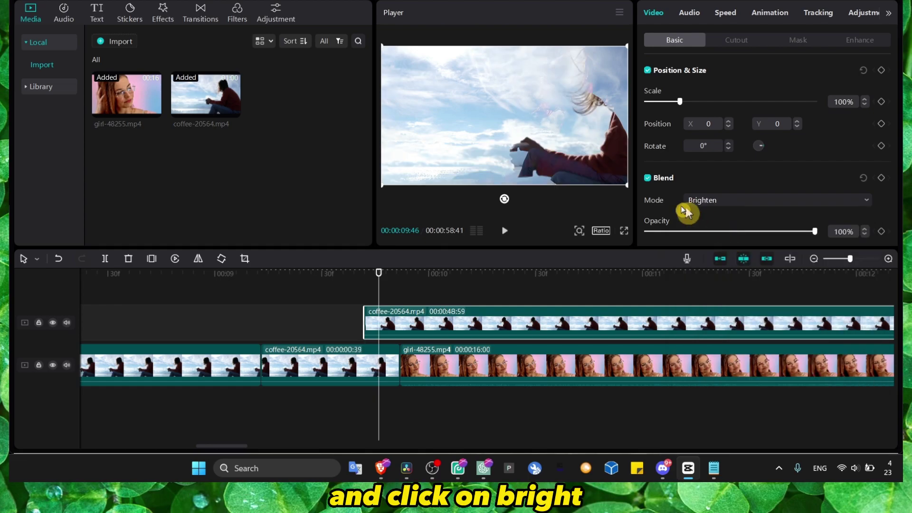
pyautogui.moveTo(379, 281); pyautogui.dragTo(309, 282)
pyautogui.press('space')
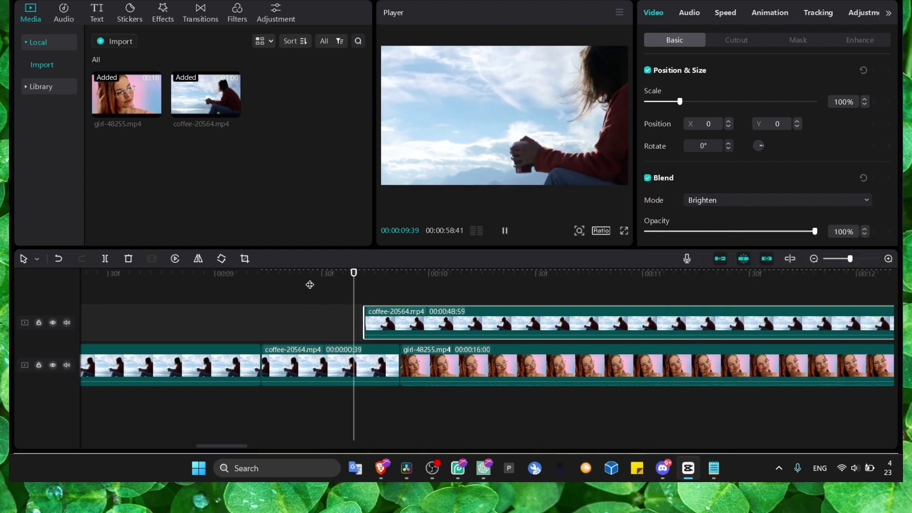
# Step: Delete the girl-48255.mp4 clip from the timeline
pyautogui.click(435, 365)
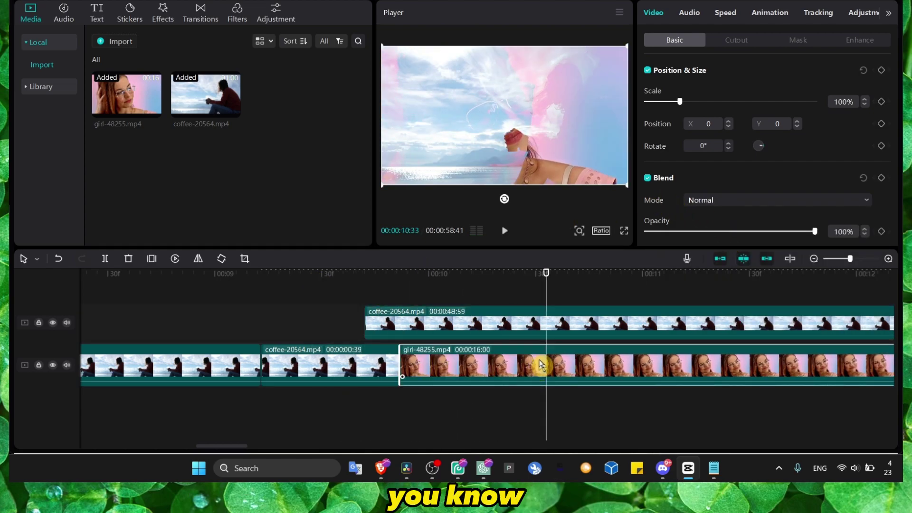
pyautogui.scroll(-3, 523, 366)
pyautogui.scroll(-2, 435, 366)
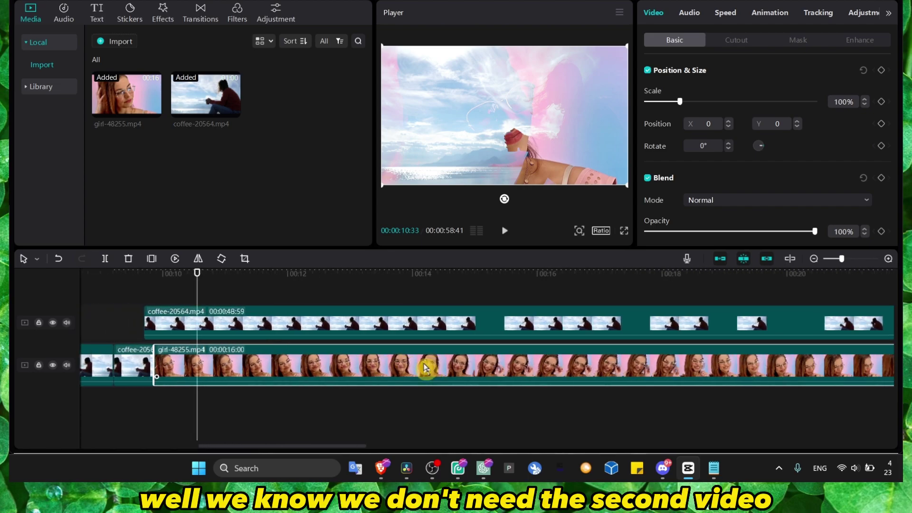
pyautogui.press('Delete')
# Step: Play back the overlap between the short segment and the upper coffee clip
pyautogui.moveTo(197, 272); pyautogui.dragTo(116, 273)
pyautogui.press('space')
pyautogui.click(517, 285)
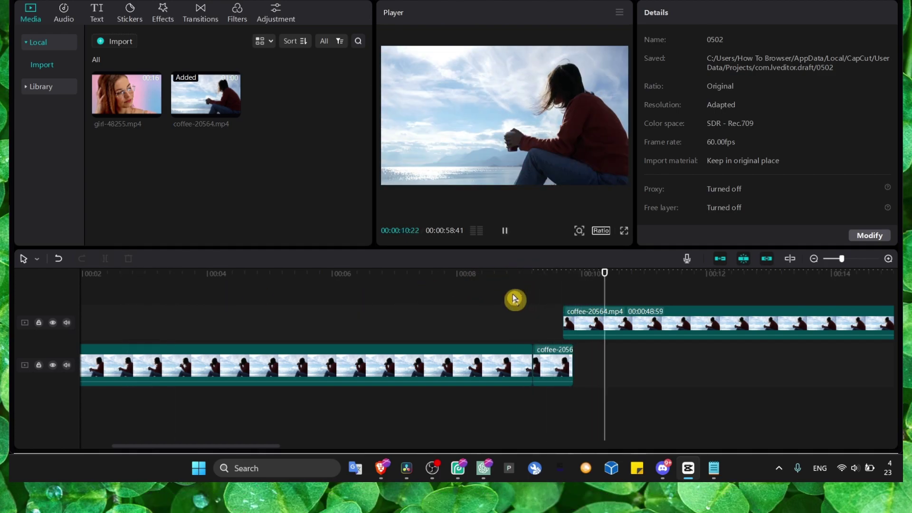
pyautogui.press('space')
# Step: Shift the upper coffee clip earlier so it begins just after the short segment's start, and preview the blend up to 00:00:09:50
pyautogui.moveTo(594, 331); pyautogui.dragTo(565, 320)
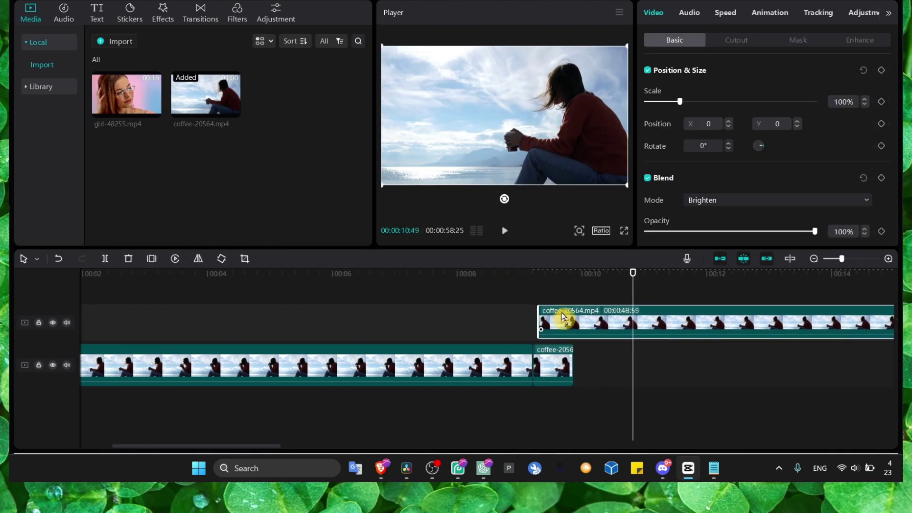
pyautogui.click(539, 283)
pyautogui.click(508, 283)
pyautogui.press('space')
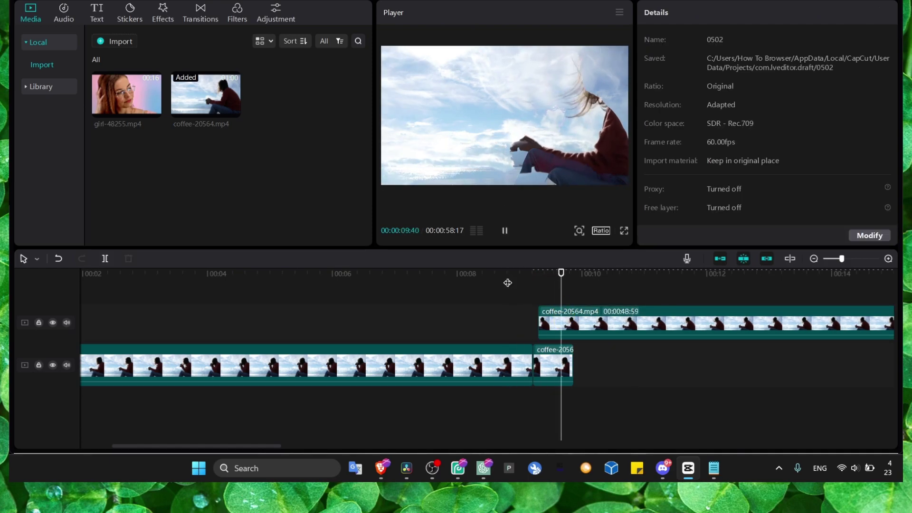
pyautogui.press('space')
pyautogui.click(573, 274)
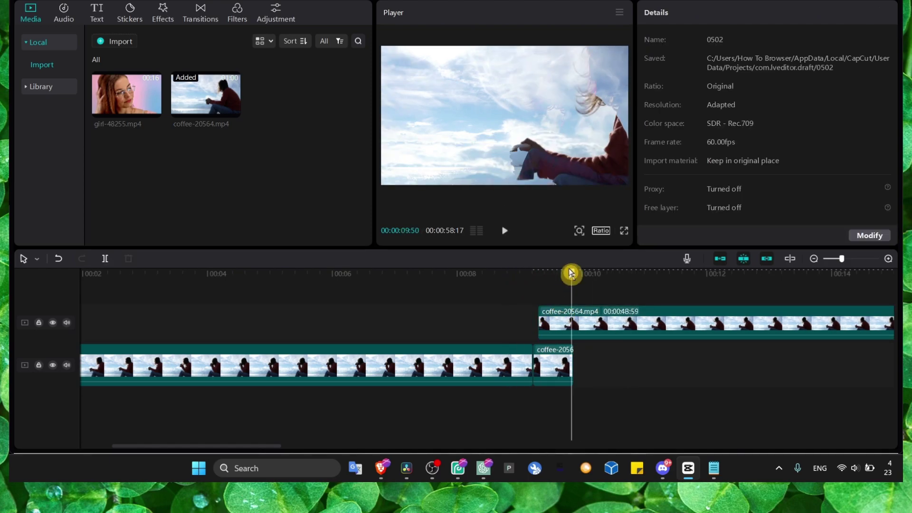
# Step: Split the upper coffee clip at 00:00:09:52, where the short segment on the track below ends
pyautogui.click(598, 327)
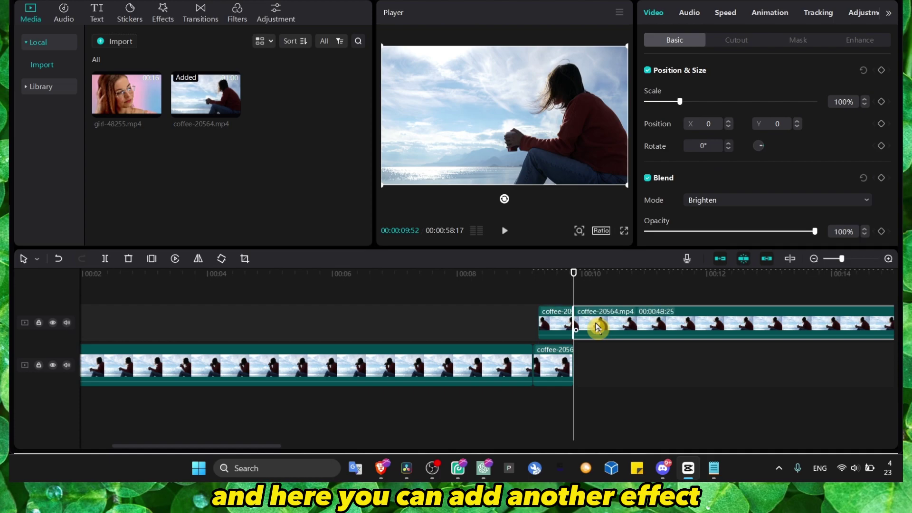
pyautogui.scroll(5, 601, 322)
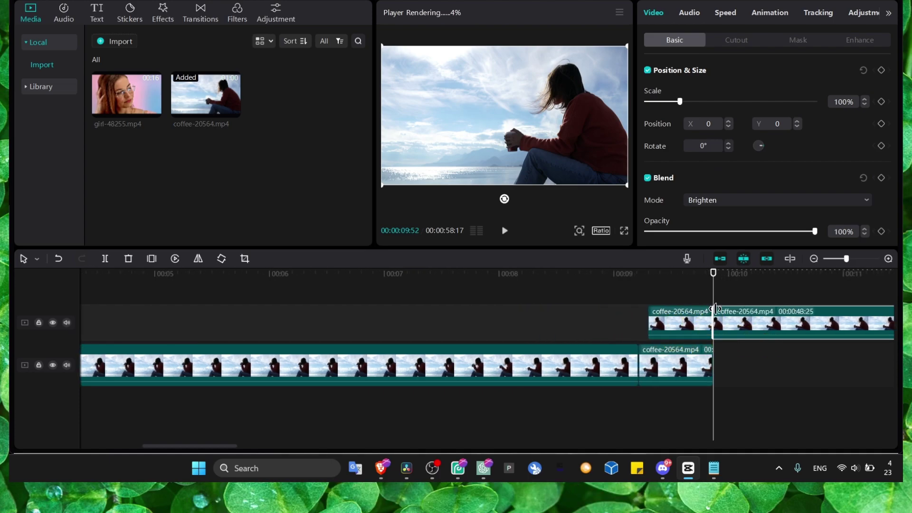
pyautogui.moveTo(713, 281)
pyautogui.mouseDown()
pyautogui.moveTo(723, 281)
pyautogui.moveTo(713, 283)
pyautogui.mouseUp()
# Step: Add a custom adjustment layer above the upper coffee clips, spanning from their start to just past the short segment's end
pyautogui.click(275, 12)
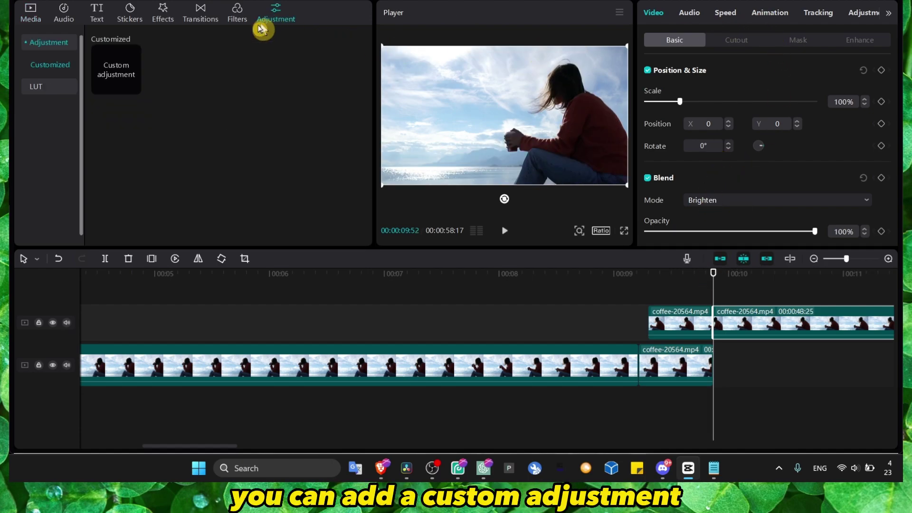
pyautogui.moveTo(123, 90); pyautogui.dragTo(404, 317)
pyautogui.press('Up')
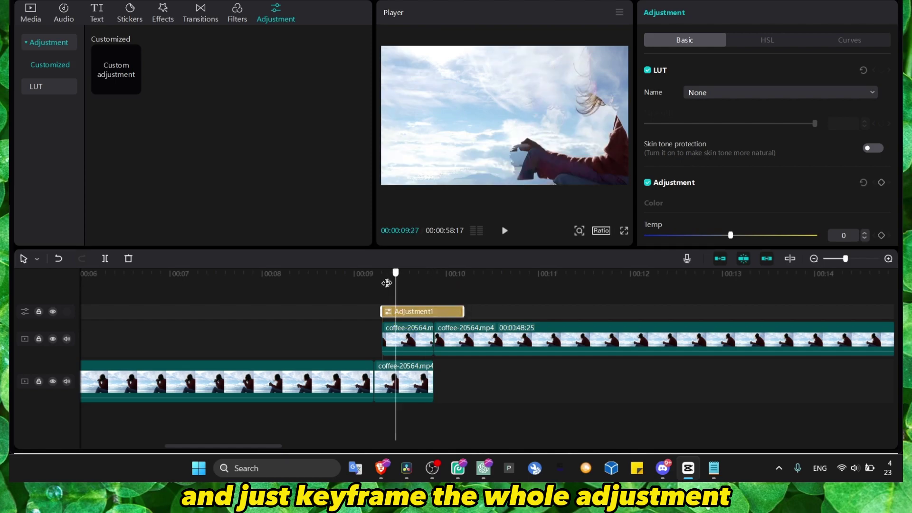
# Step: Keyframe the adjustment layer's brightness at -50 at its start and at 16 at 00:00:10:06
pyautogui.scroll(-5, 740, 177)
pyautogui.scroll(6, 736, 129)
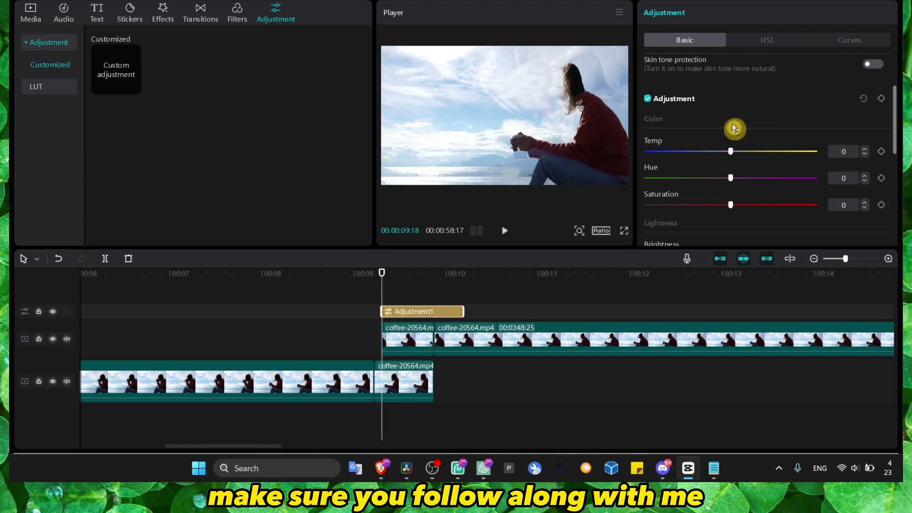
pyautogui.scroll(-5, 737, 137)
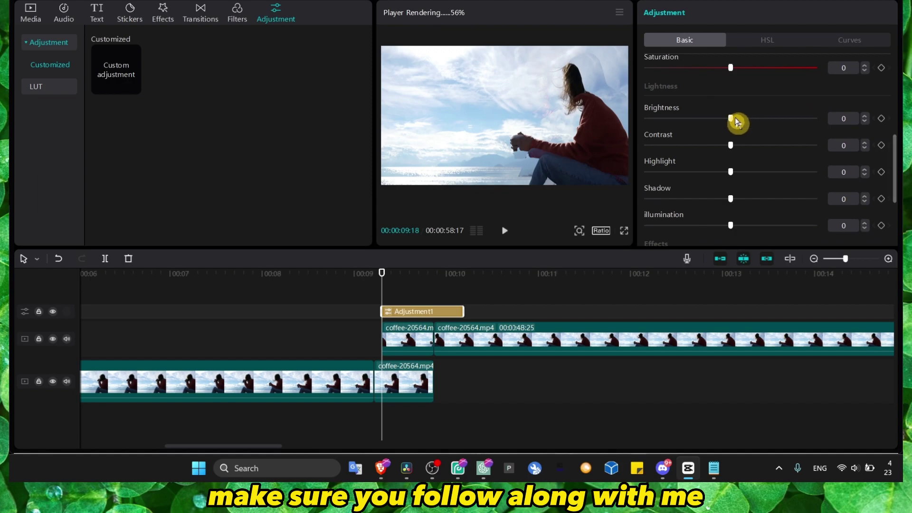
pyautogui.moveTo(731, 123); pyautogui.dragTo(645, 120)
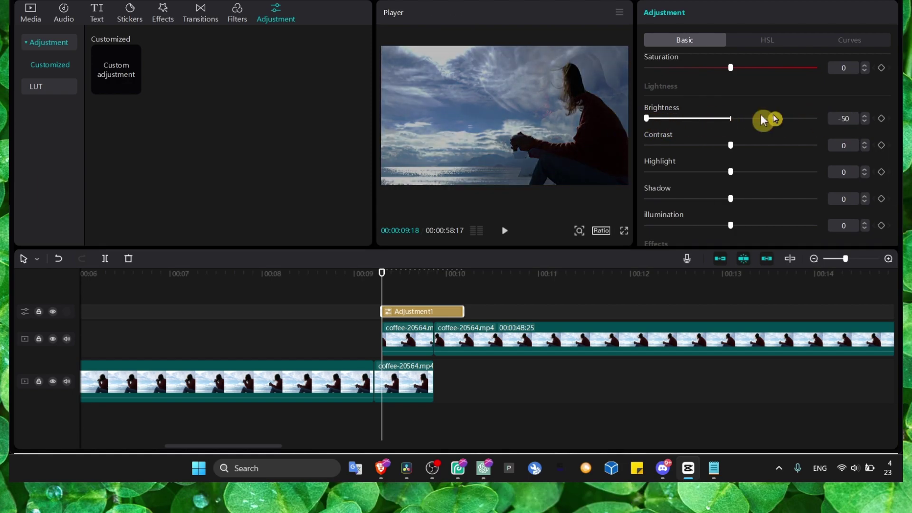
pyautogui.moveTo(384, 275); pyautogui.dragTo(456, 285)
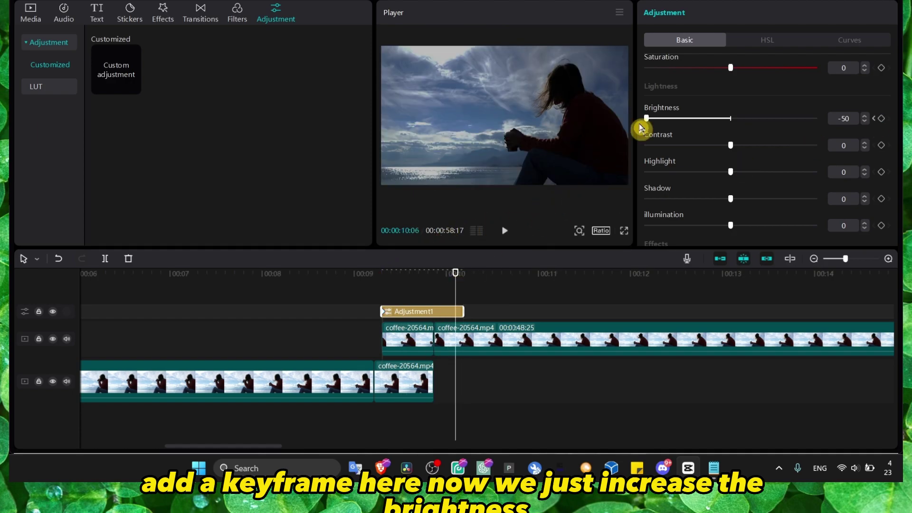
pyautogui.moveTo(662, 121); pyautogui.dragTo(760, 129)
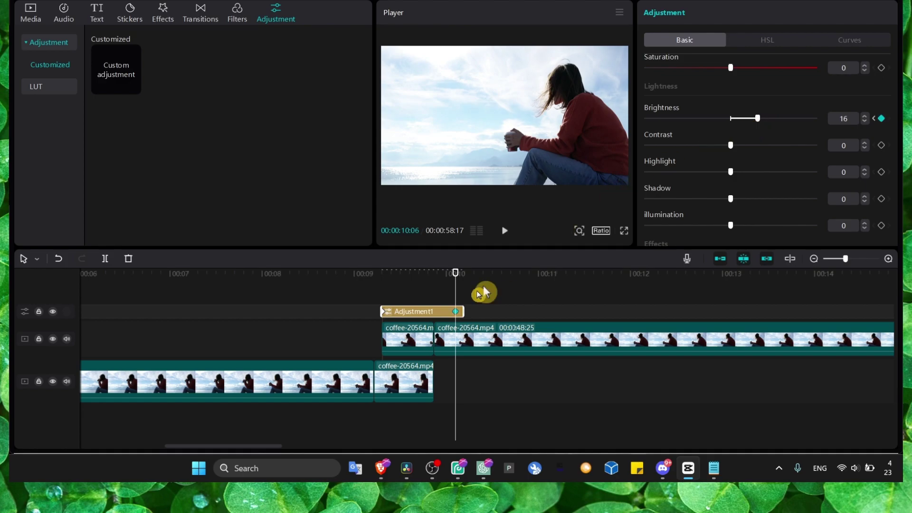
# Step: Play back the transition from just before the adjustment layer
pyautogui.moveTo(458, 272); pyautogui.dragTo(369, 285)
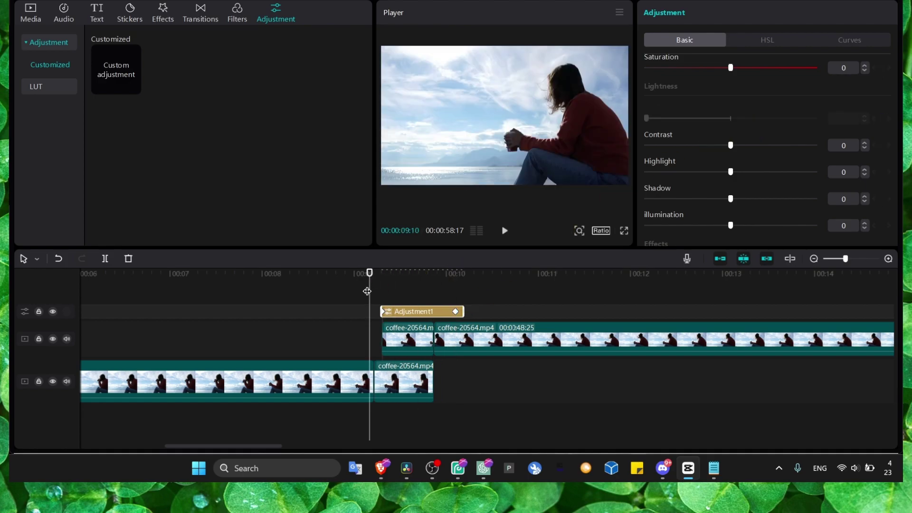
pyautogui.press('space')
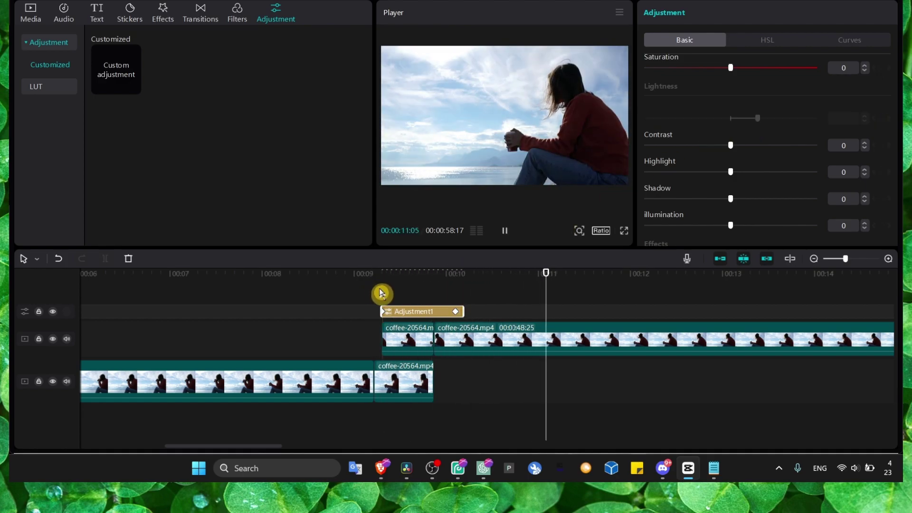
pyautogui.click(394, 281)
# Step: Try splitting the upper coffee clip at the adjustment layer's end and scaling the short piece to 125%, and undo both changes
pyautogui.click(476, 345)
pyautogui.moveTo(485, 272); pyautogui.dragTo(461, 281)
pyautogui.hotkey('ctrl', 'b')
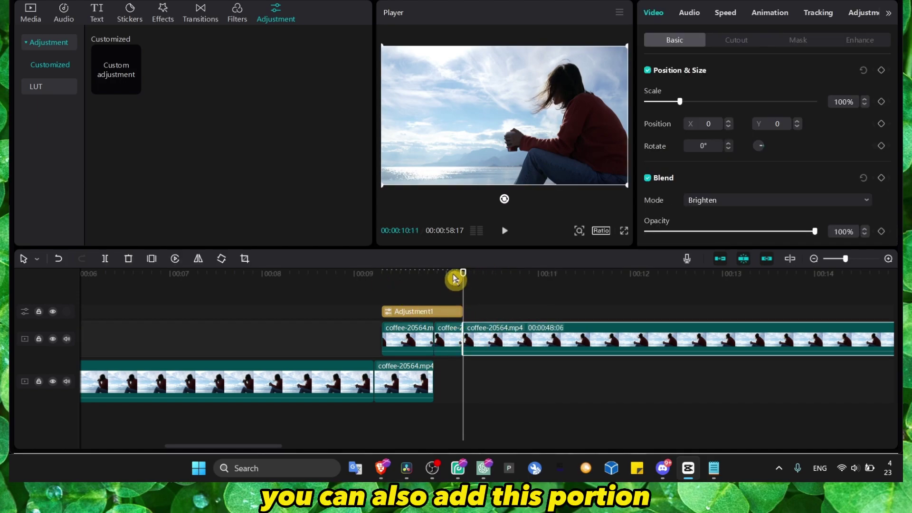
pyautogui.click(452, 275)
pyautogui.click(451, 333)
pyautogui.moveTo(627, 190); pyautogui.dragTo(654, 204)
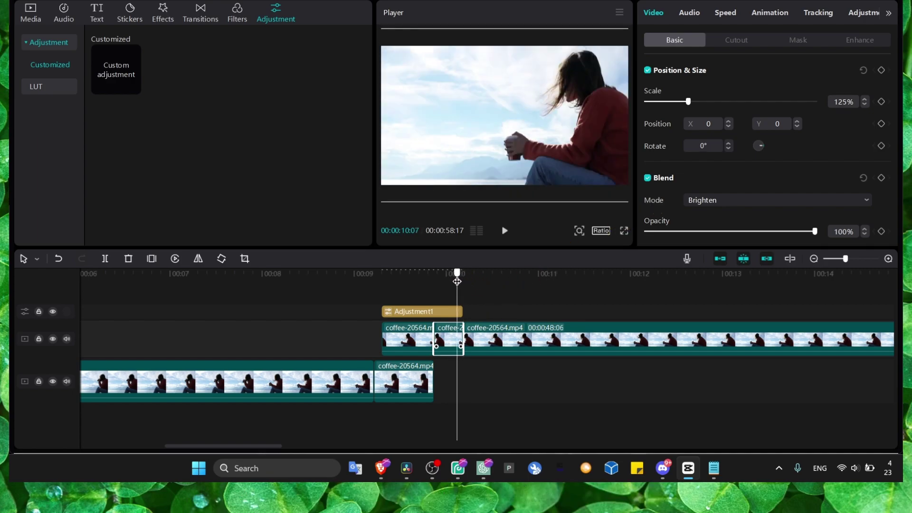
pyautogui.hotkey('ctrl', 'z')
pyautogui.hotkey('ctrl', 'z')
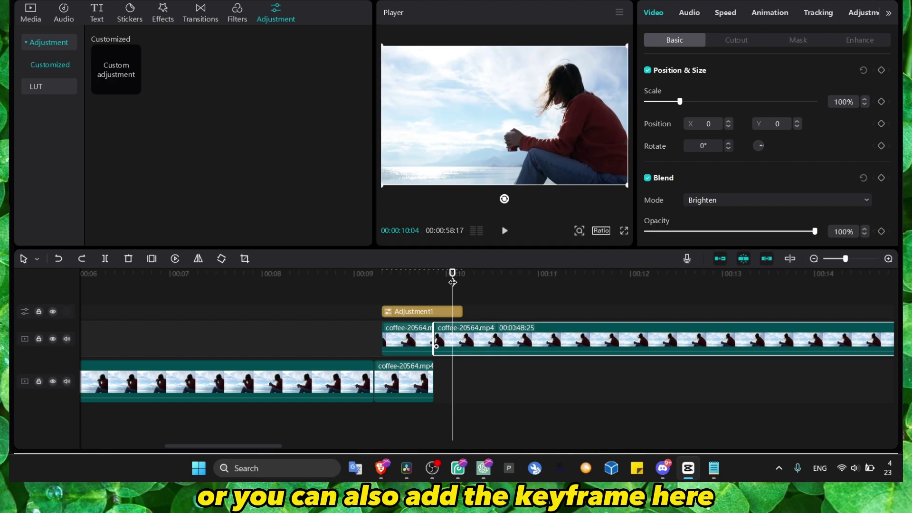
# Step: Keyframe the last upper coffee segment's scale up to 136% at 00:00:10:11 and play back the whole transition
pyautogui.moveTo(453, 275)
pyautogui.mouseDown()
pyautogui.moveTo(442, 273)
pyautogui.moveTo(461, 282)
pyautogui.mouseUp()
pyautogui.moveTo(671, 103); pyautogui.dragTo(691, 105)
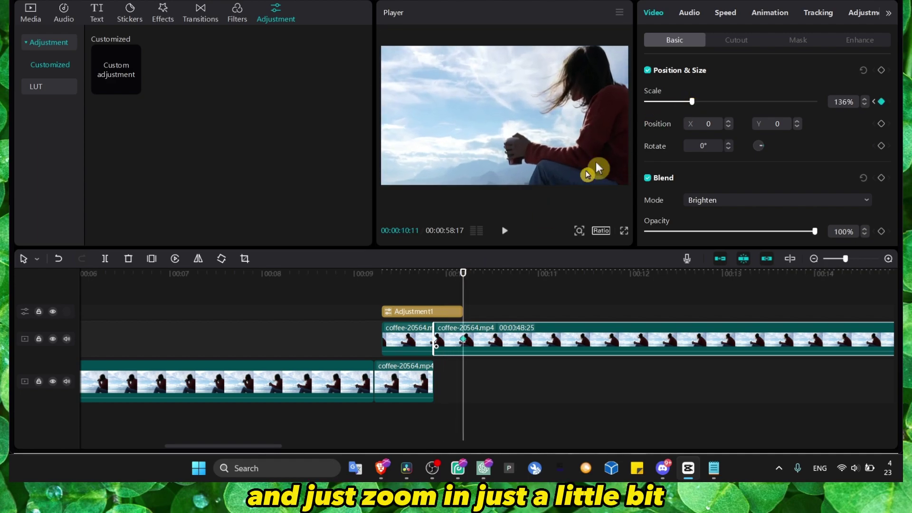
pyautogui.click(360, 294)
pyautogui.press('space')
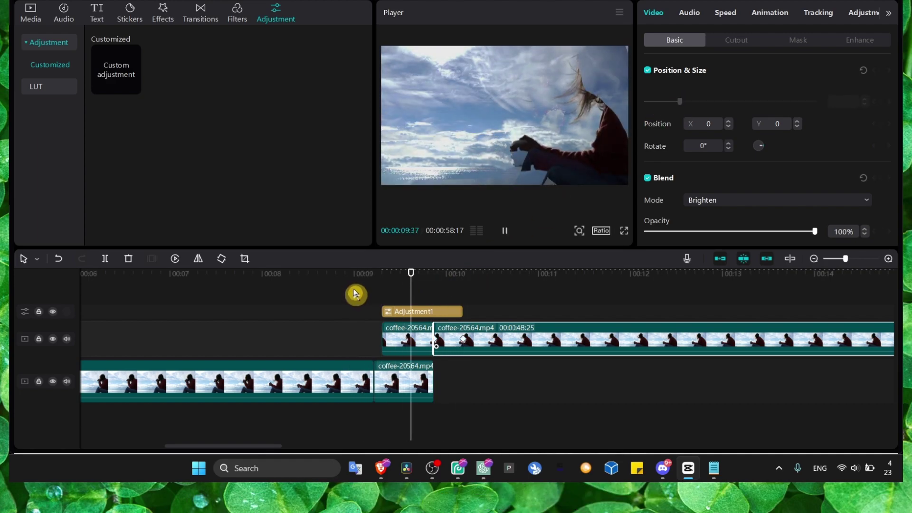
pyautogui.hscroll(3, 411, 339)
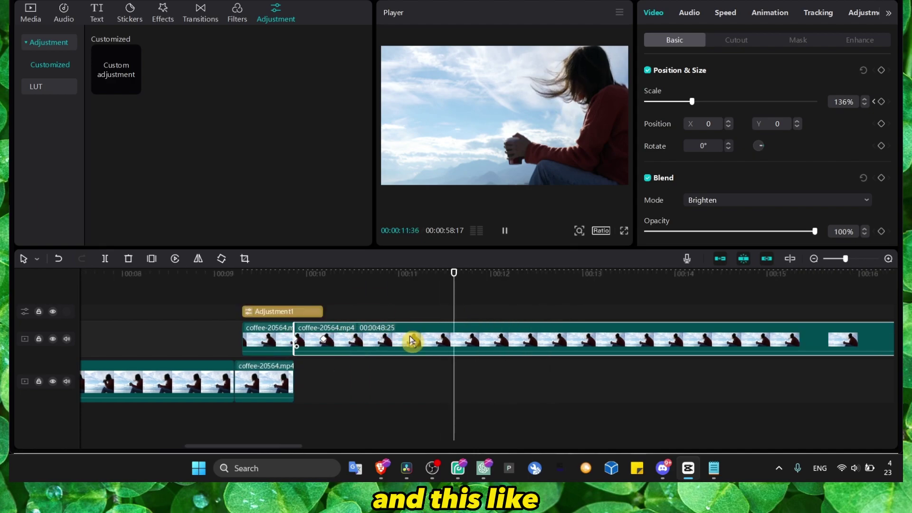
pyautogui.keyDown('ctrl'); pyautogui.scroll(-1, 411, 339); pyautogui.keyUp('ctrl')
pyautogui.keyDown('ctrl'); pyautogui.scroll(-2, 417, 338); pyautogui.keyUp('ctrl')
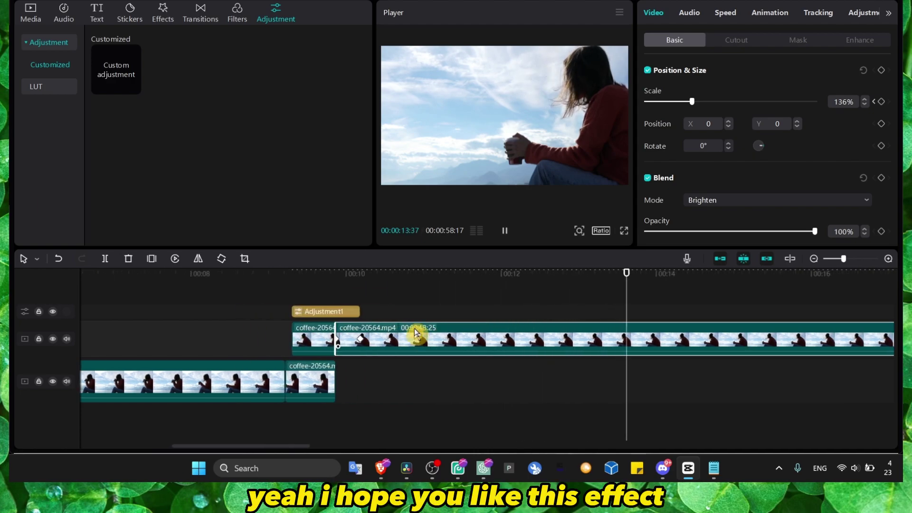
# Step: Check the title note in Notepad and return to CapCut to replay the transition from 00:00:09:03
pyautogui.click(714, 468)
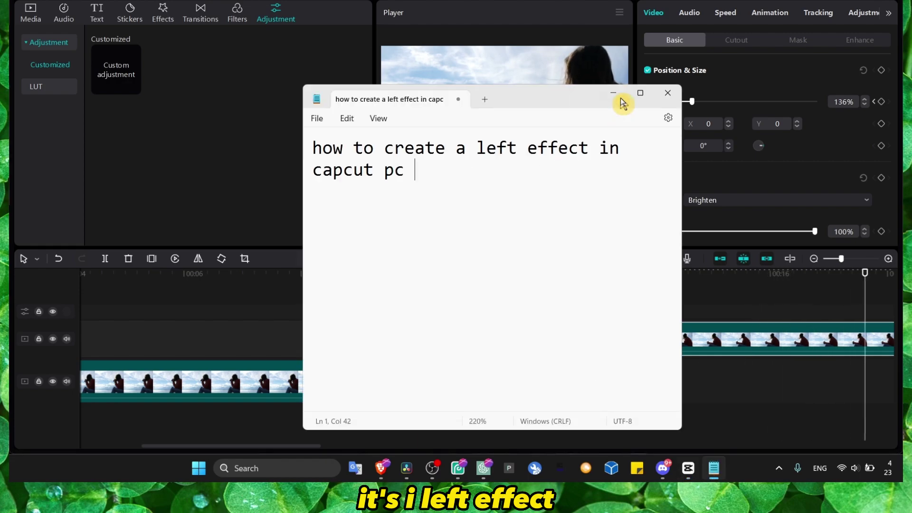
pyautogui.click(621, 97)
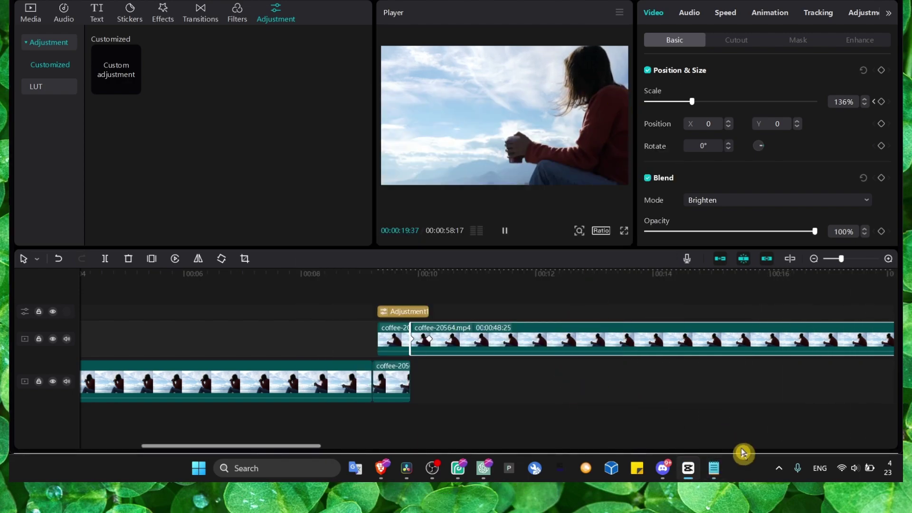
pyautogui.moveTo(382, 282); pyautogui.dragTo(363, 275)
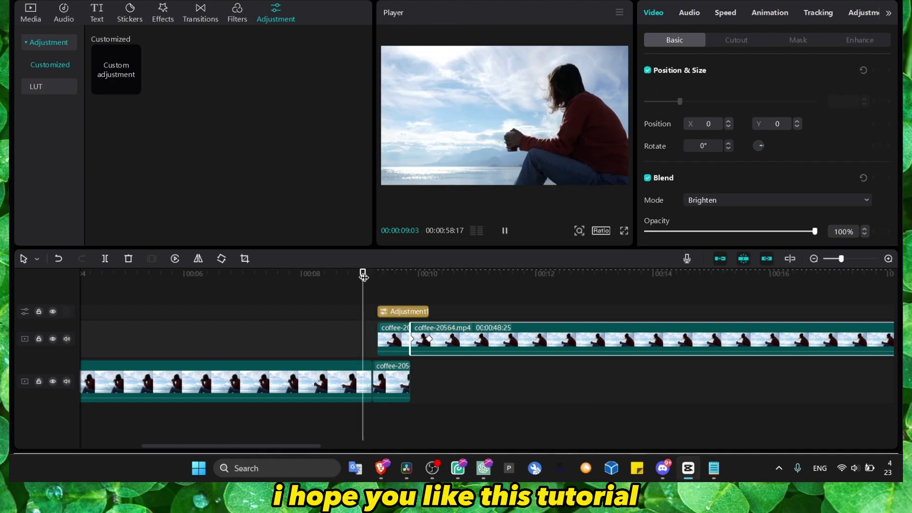